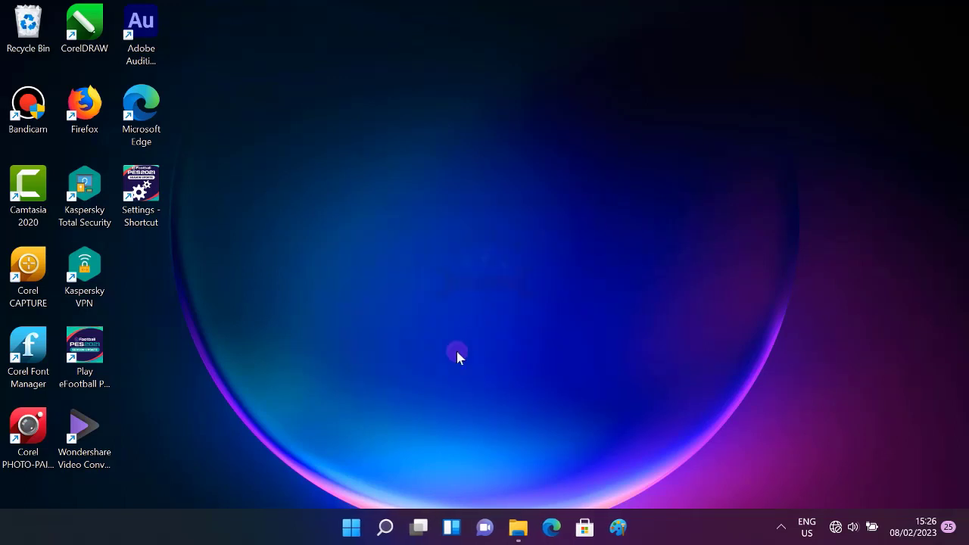
- Launch PES 2021, dismiss the xinput1_3.dll System Error, and launch it again
double_click(83, 371)
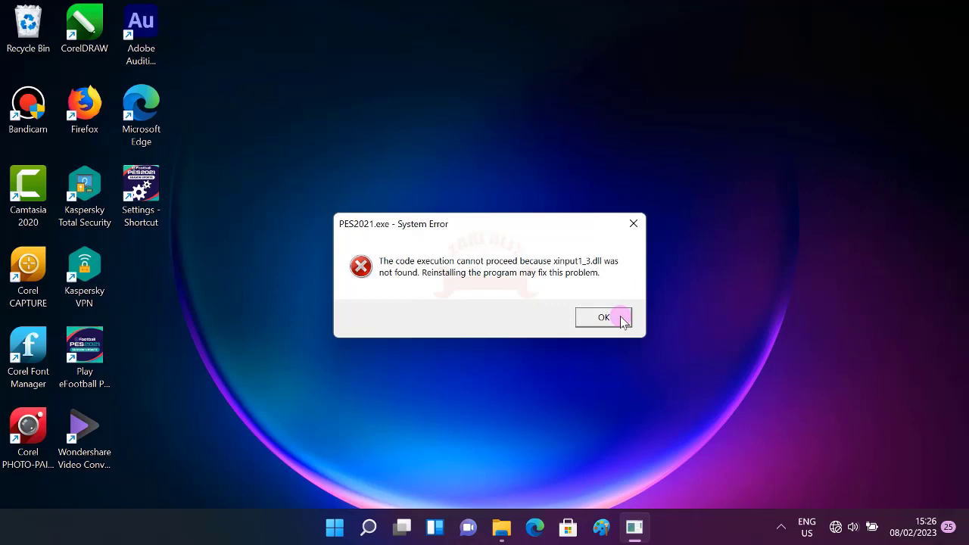
left_click(621, 319)
double_click(93, 372)
left_click(608, 317)
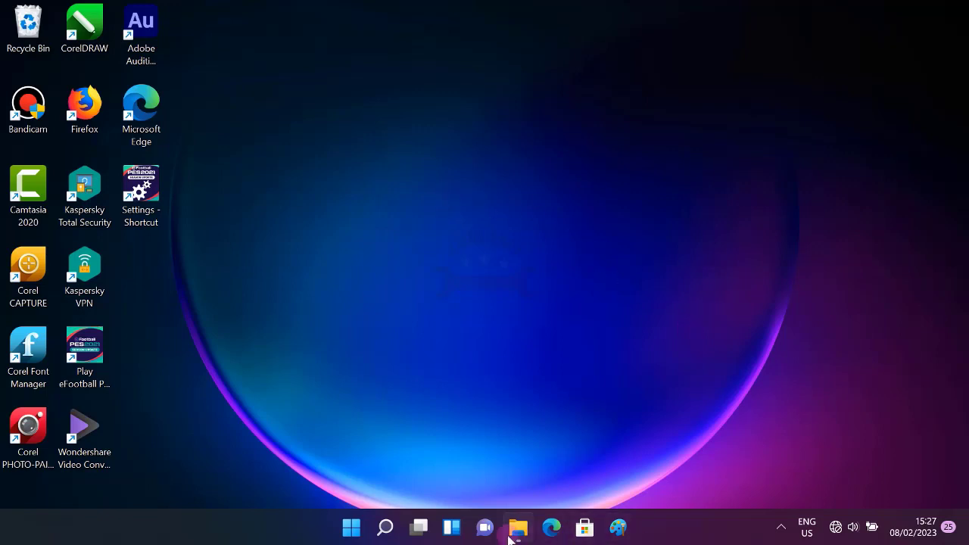
mouse_move(520, 532)
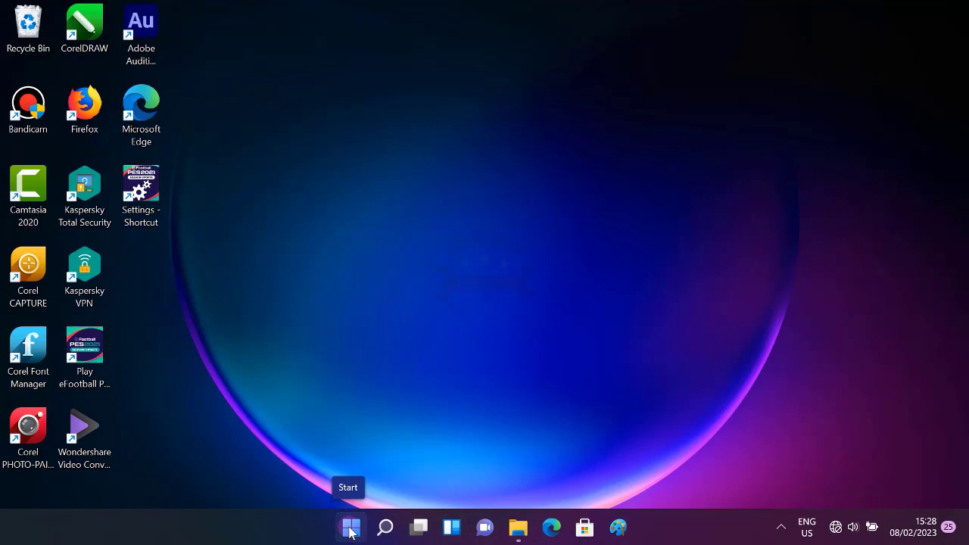
- Open File Explorer and browse to the DirectX folder on Local Disk (C:)
left_click(351, 530)
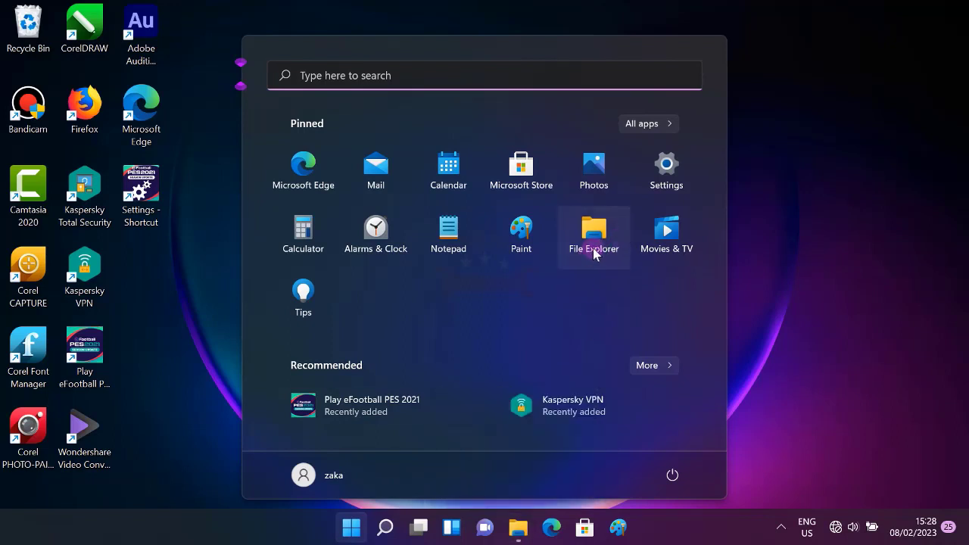
left_click(593, 244)
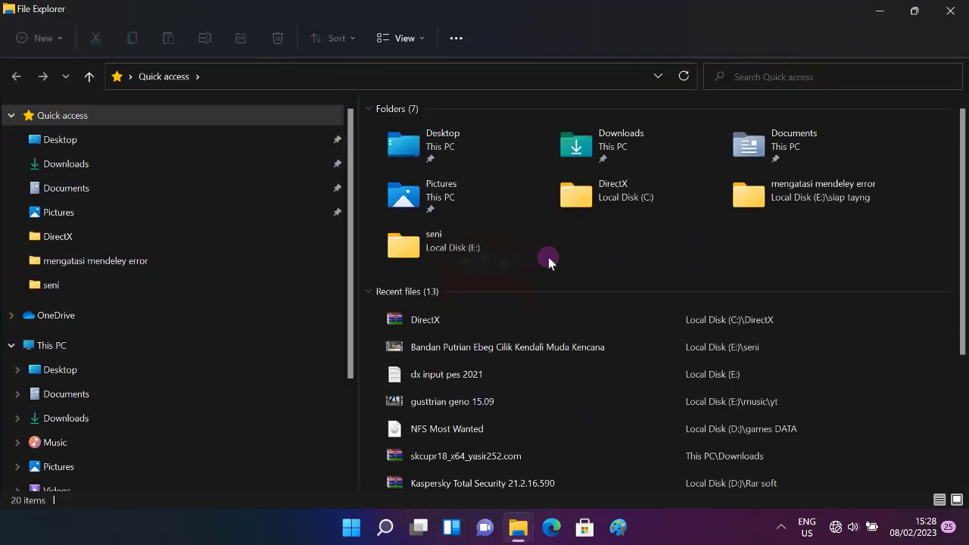
left_click_drag(347, 360, 348, 487)
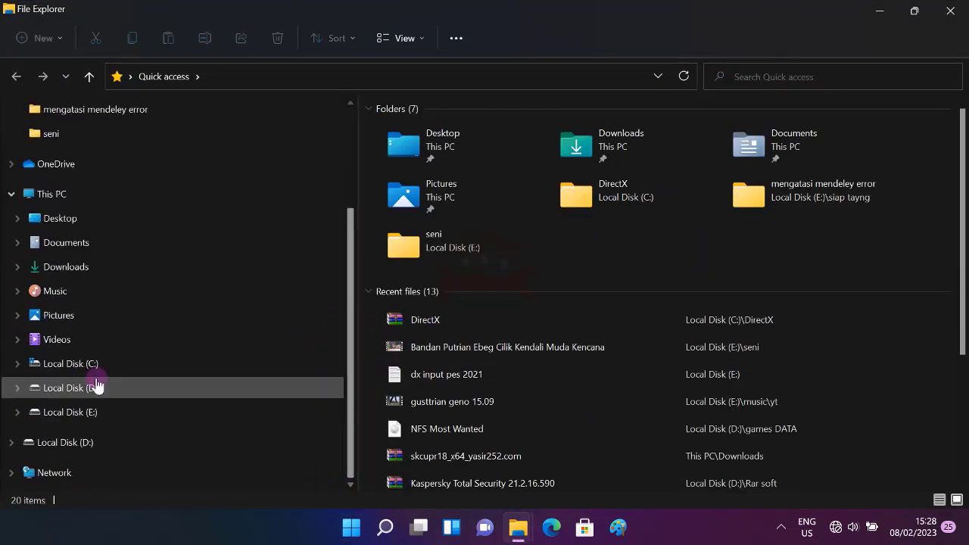
left_click(68, 364)
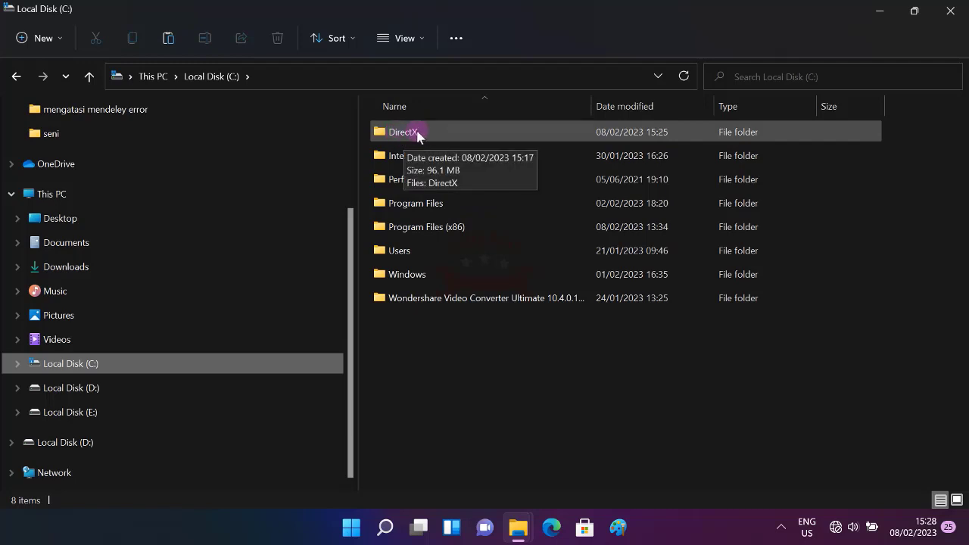
double_click(409, 133)
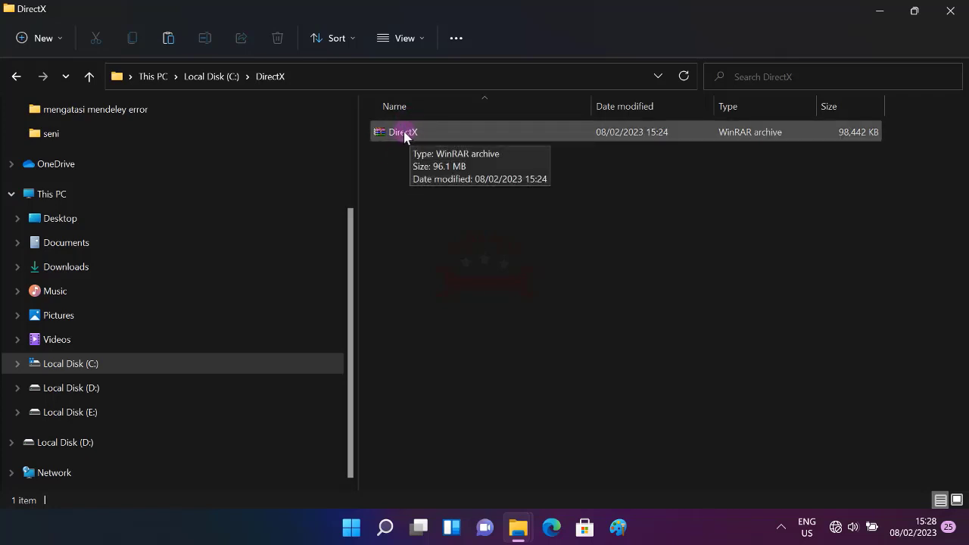
- Open the DirectX archive in WinRAR from its context menu
right_click(405, 135)
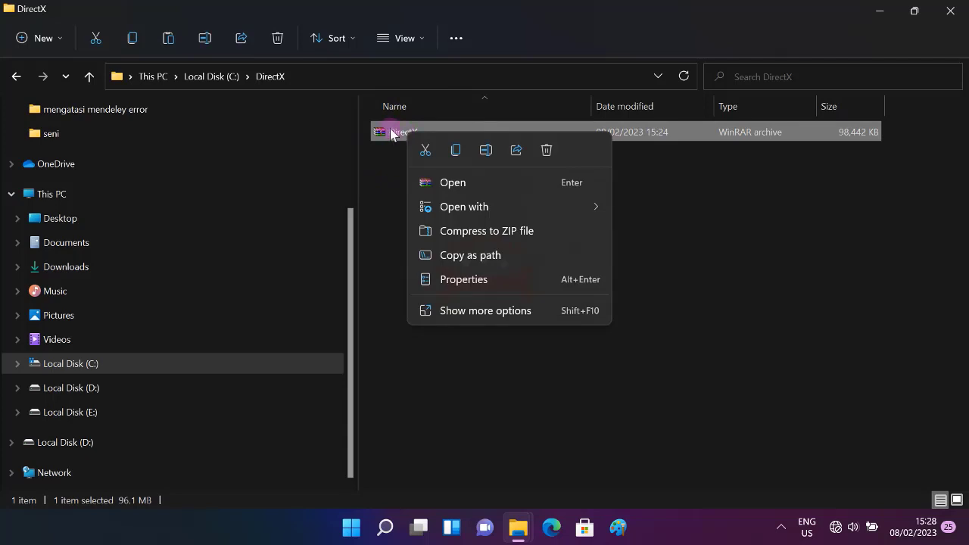
left_click(392, 134)
right_click(392, 134)
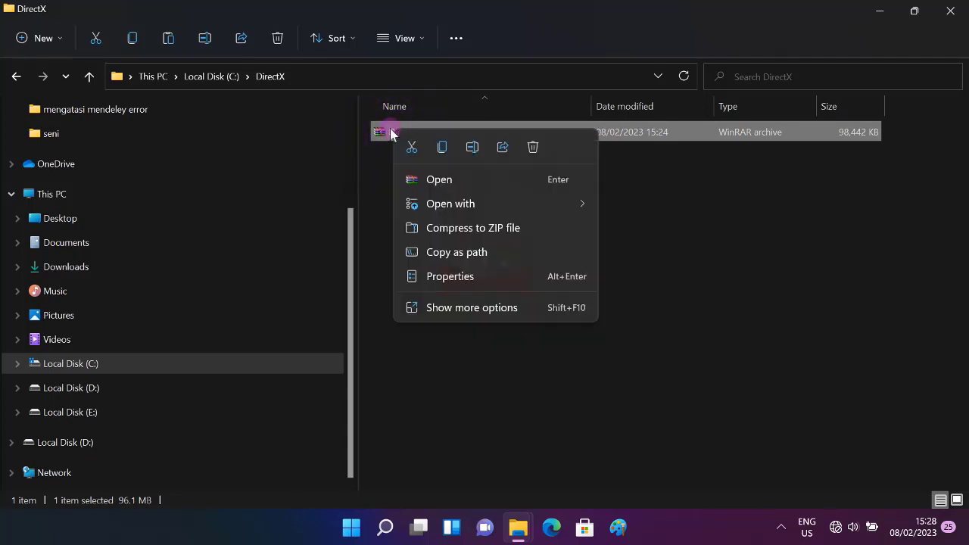
left_click(439, 179)
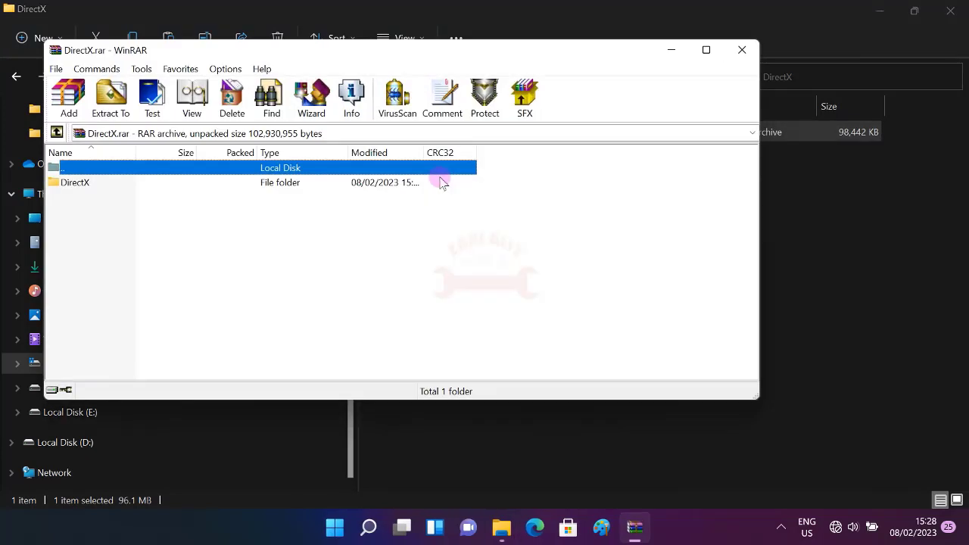
- Extract the DirectX archive to C:\DirectX\DirectX
left_click(99, 104)
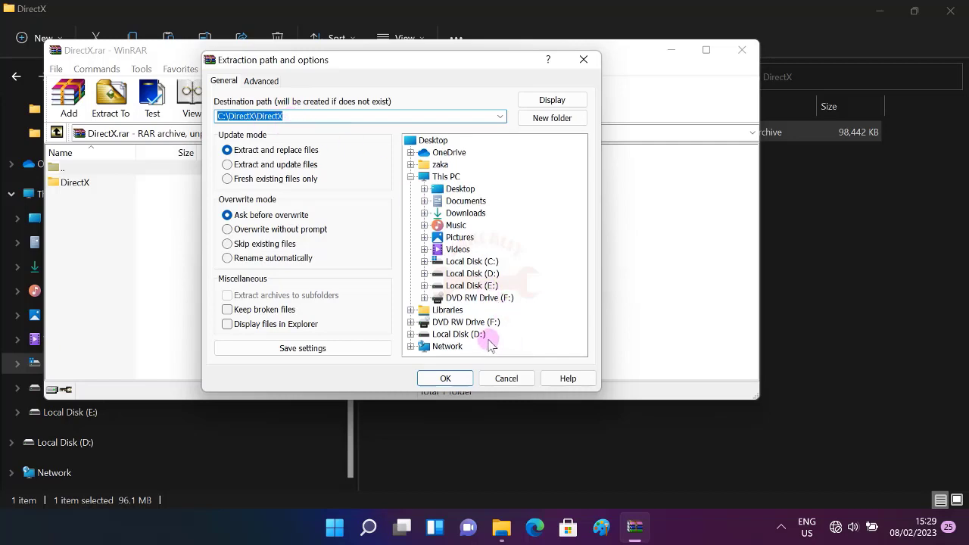
left_click(452, 378)
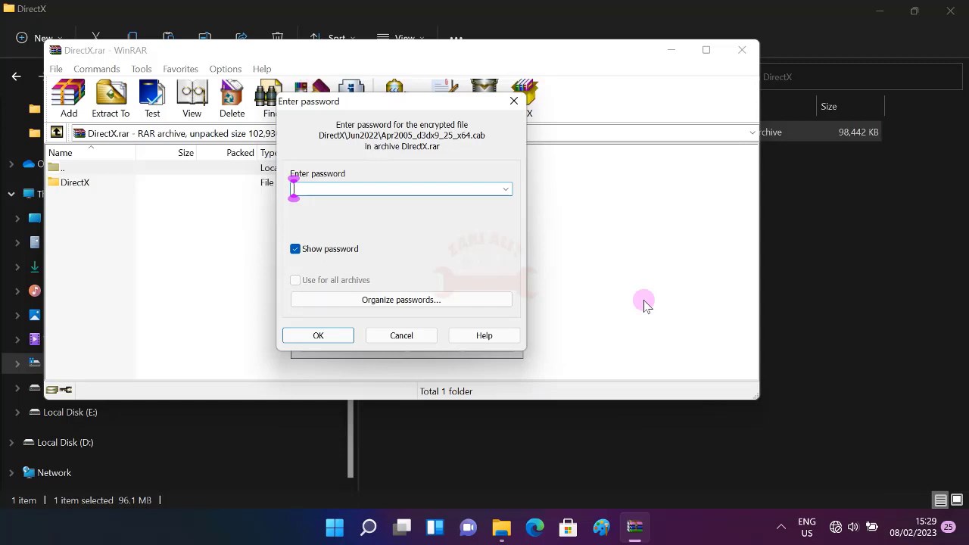
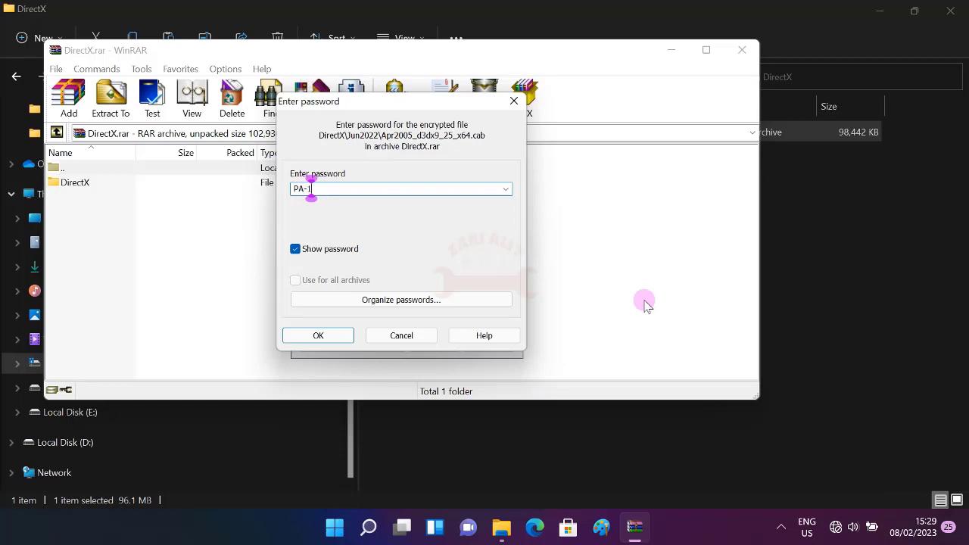
- Enter the archive password and confirm so the DirectX files extract
left_click(450, 238)
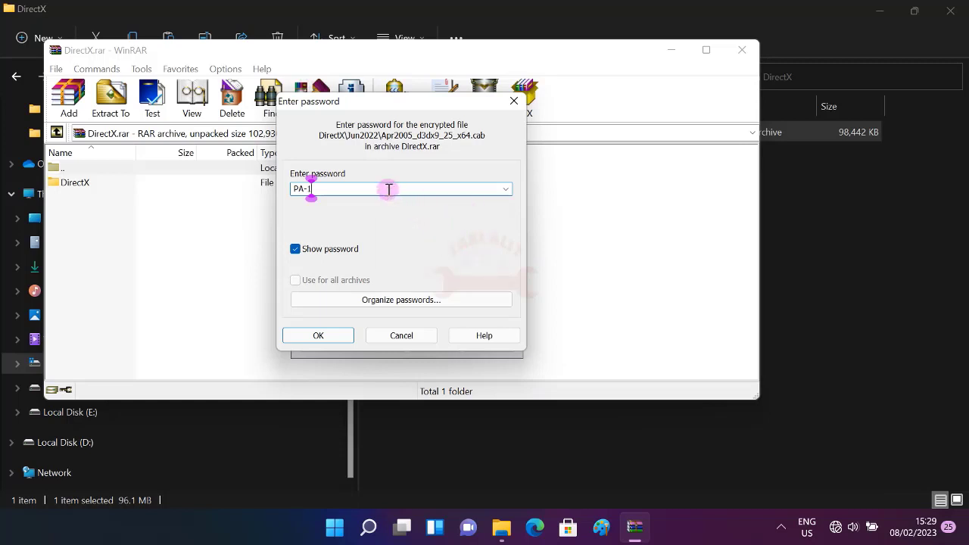
left_click(312, 189)
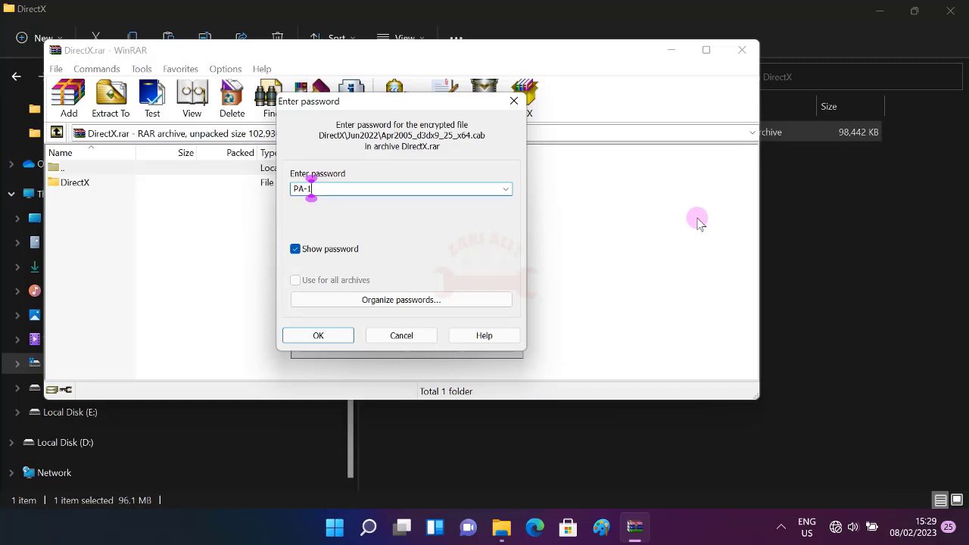
left_click(318, 336)
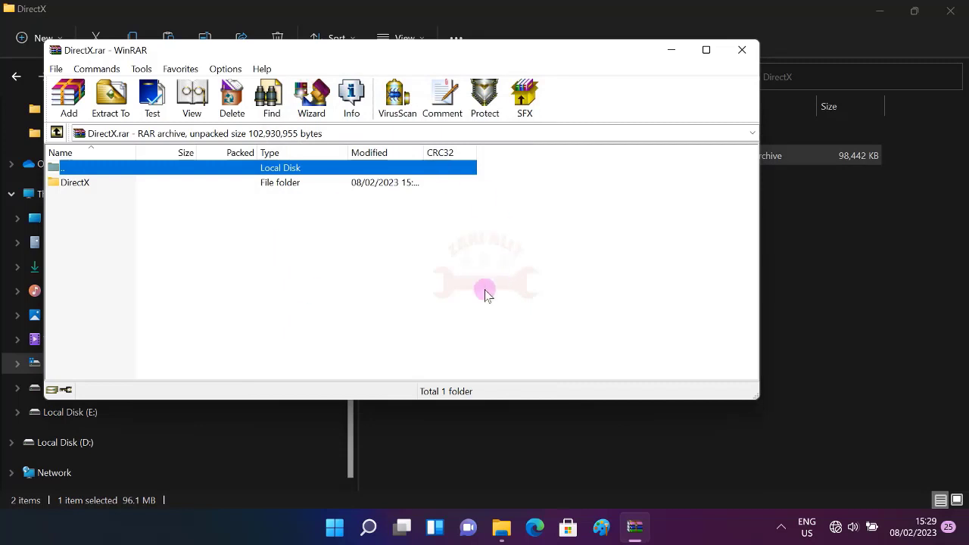
- Close WinRAR and open the extracted DirectX\DirectX\Jun2022 folder
left_click(740, 51)
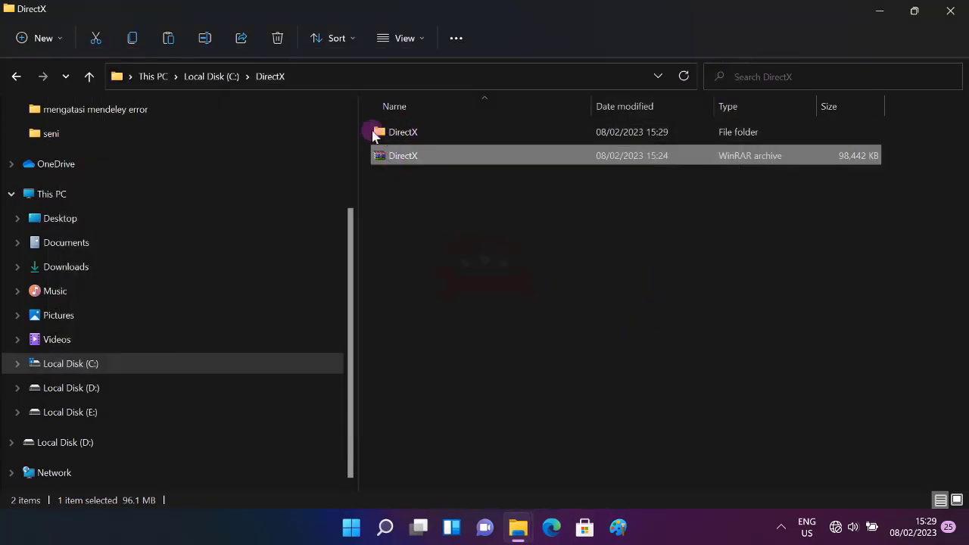
double_click(417, 134)
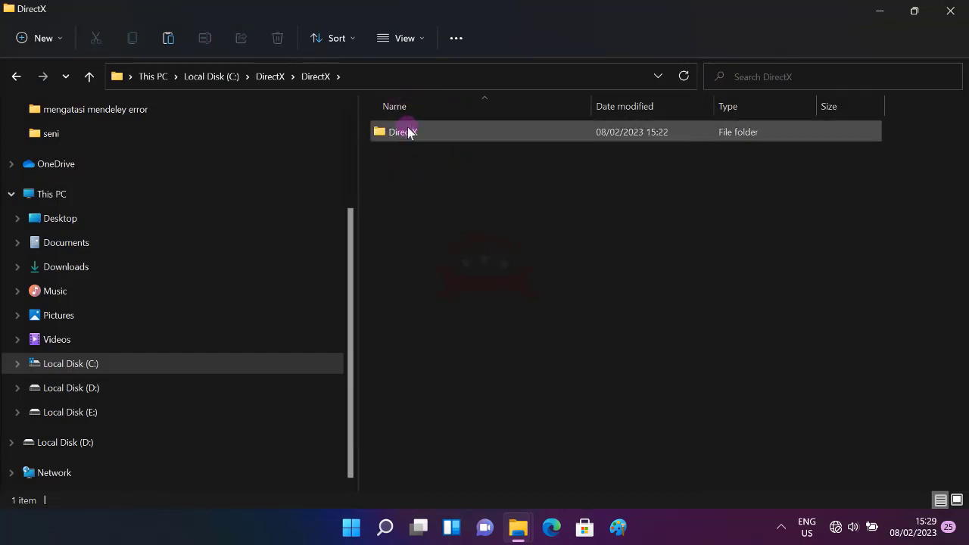
double_click(407, 133)
double_click(404, 134)
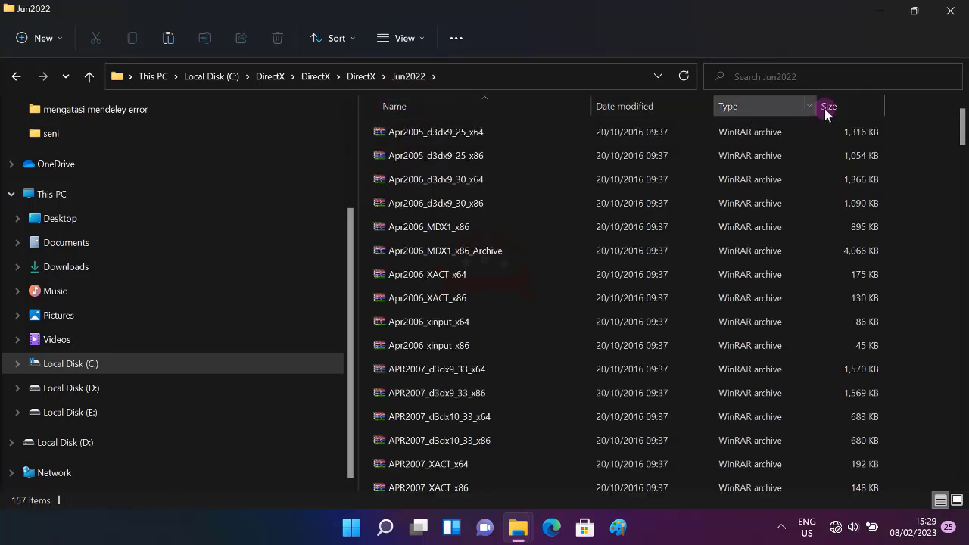
- Run DXSETUP from the Jun2022 folder as administrator
left_click_drag(964, 115, 966, 252)
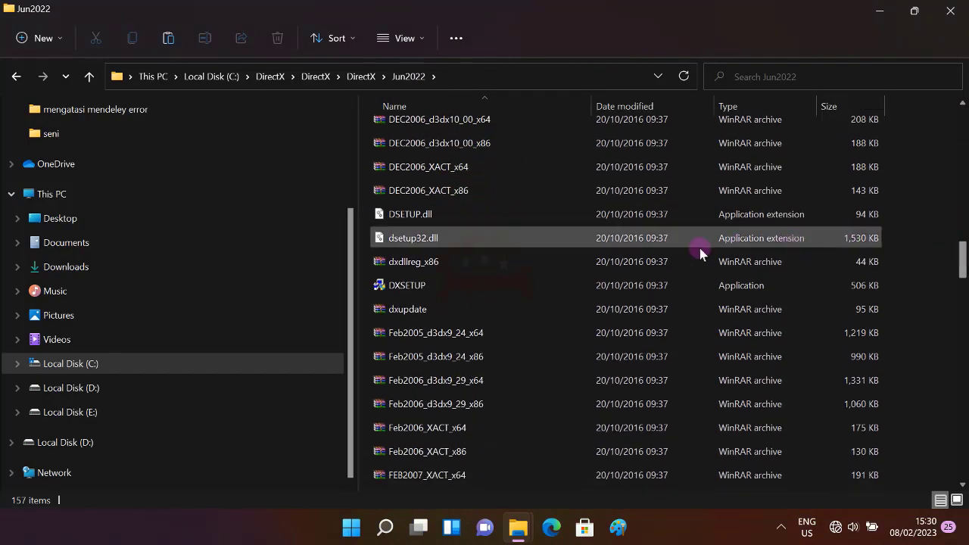
left_click(414, 286)
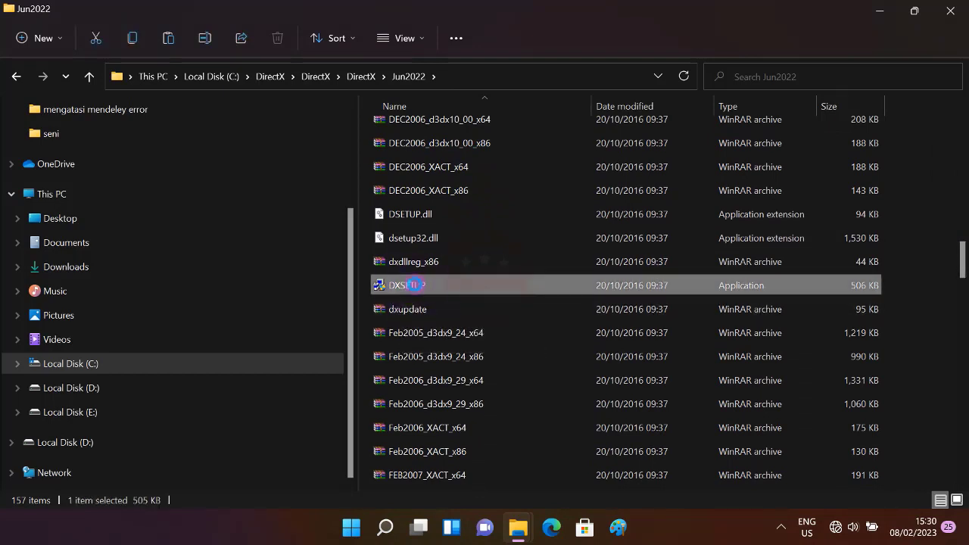
right_click(415, 285)
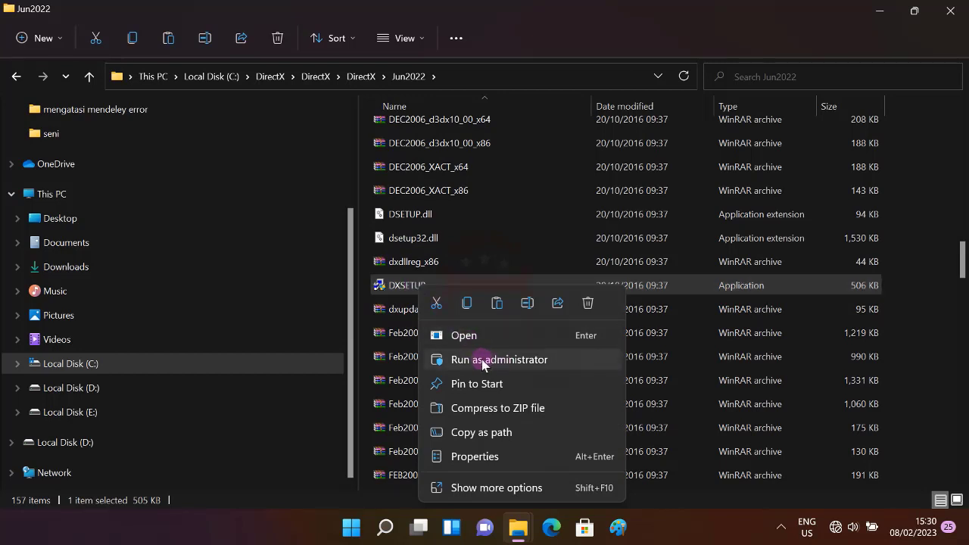
left_click(488, 362)
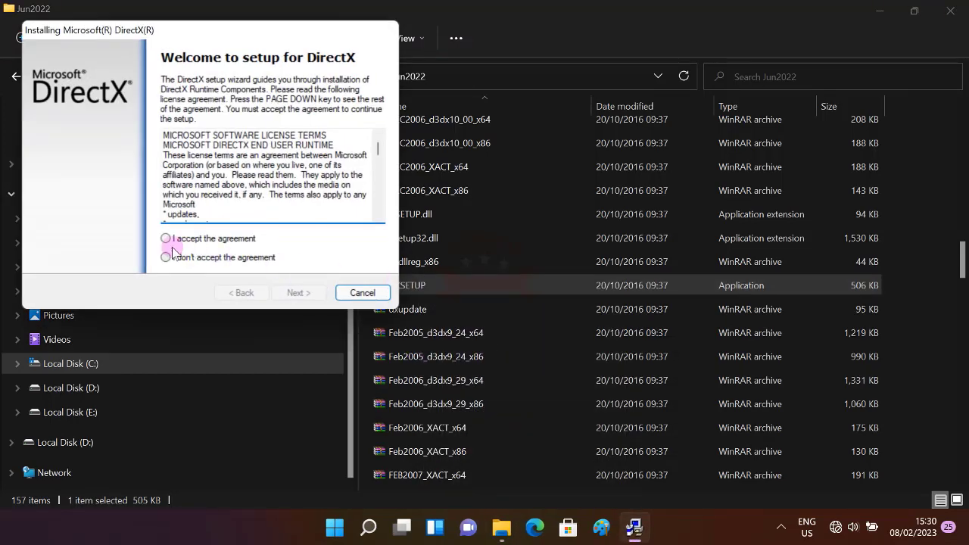
- Accept the DirectX licence, install the runtime to completion, finish, and close the Jun2022 window
left_click(166, 239)
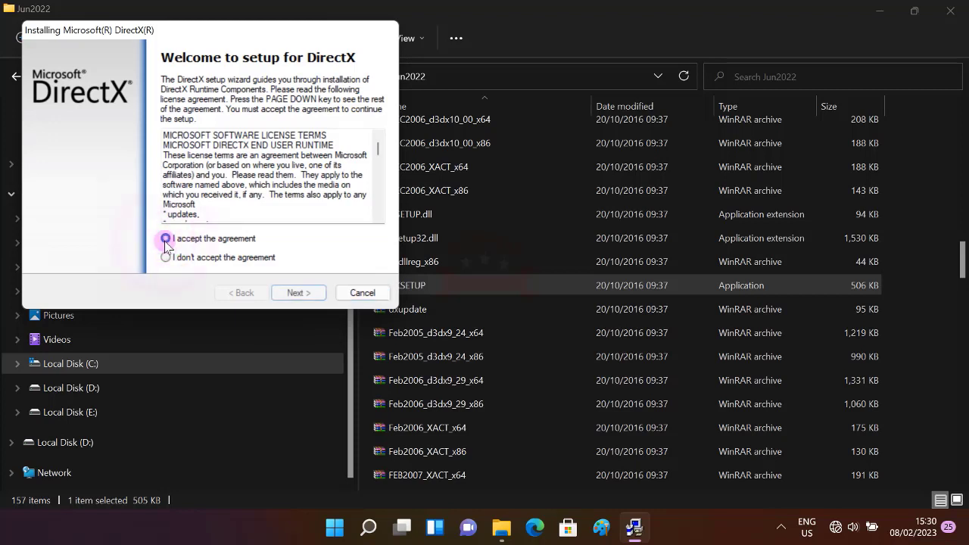
left_click(294, 292)
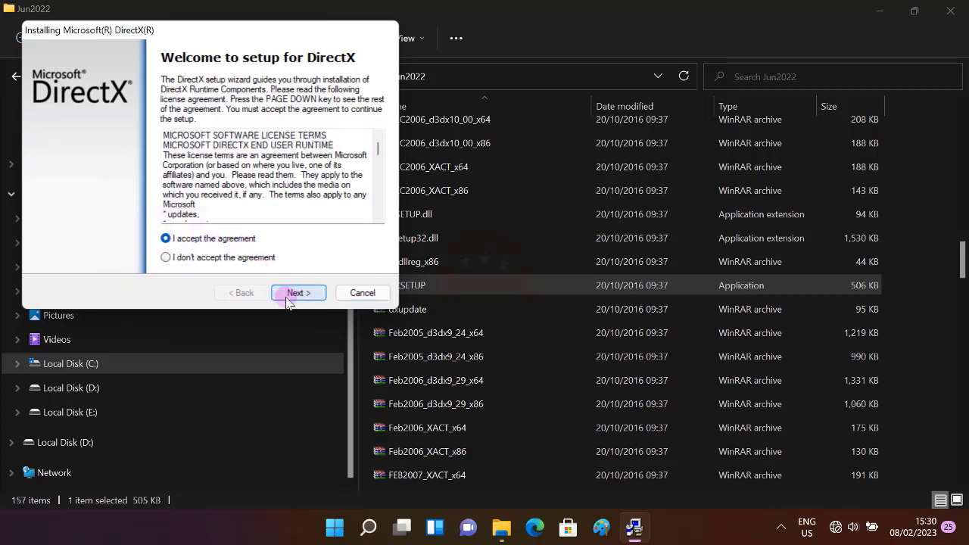
left_click(295, 294)
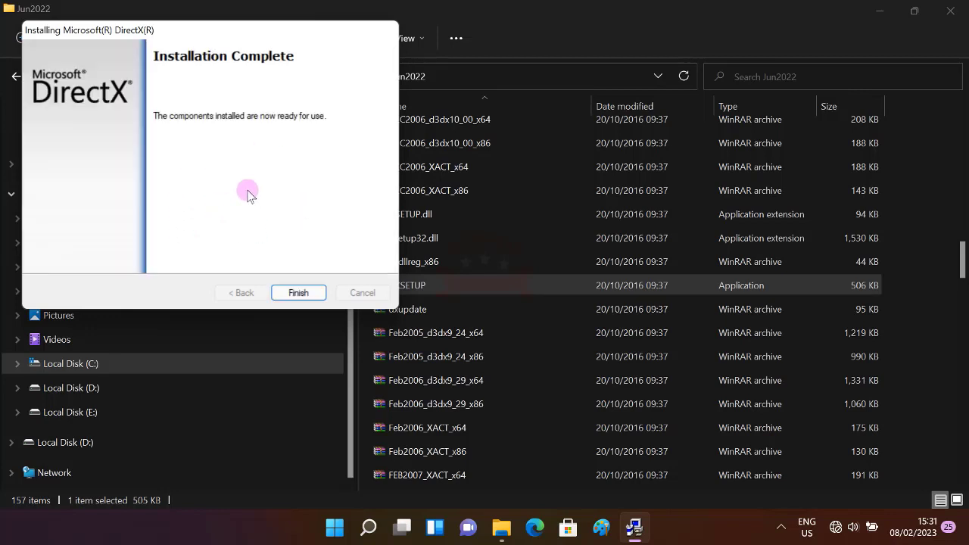
left_click(301, 294)
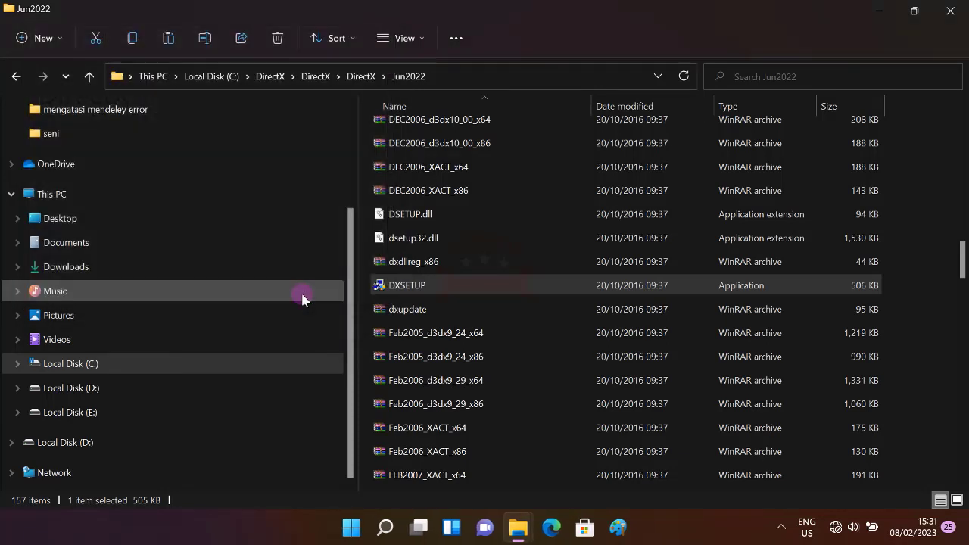
left_click(951, 11)
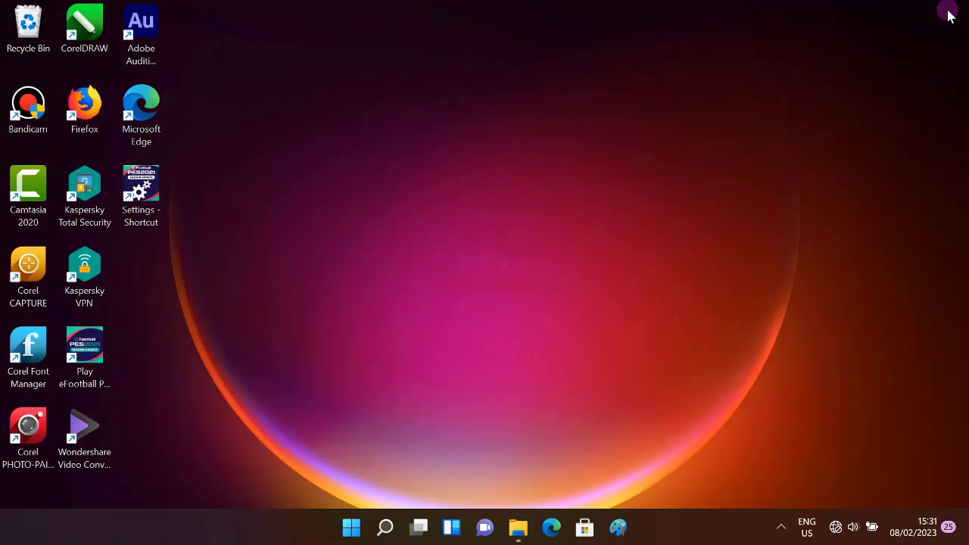
- Refresh the desktop and launch PES 2021 from its Play shortcut
right_click(457, 177)
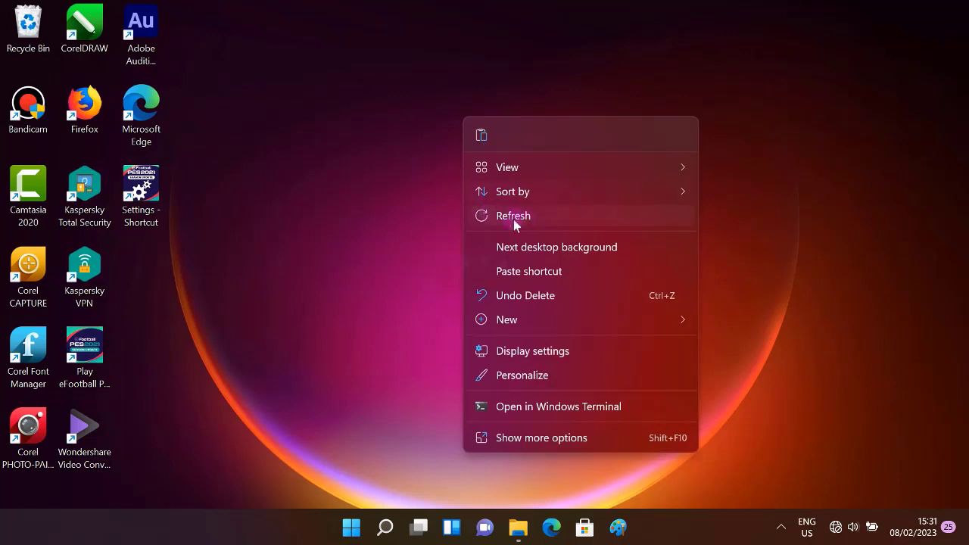
left_click(528, 224)
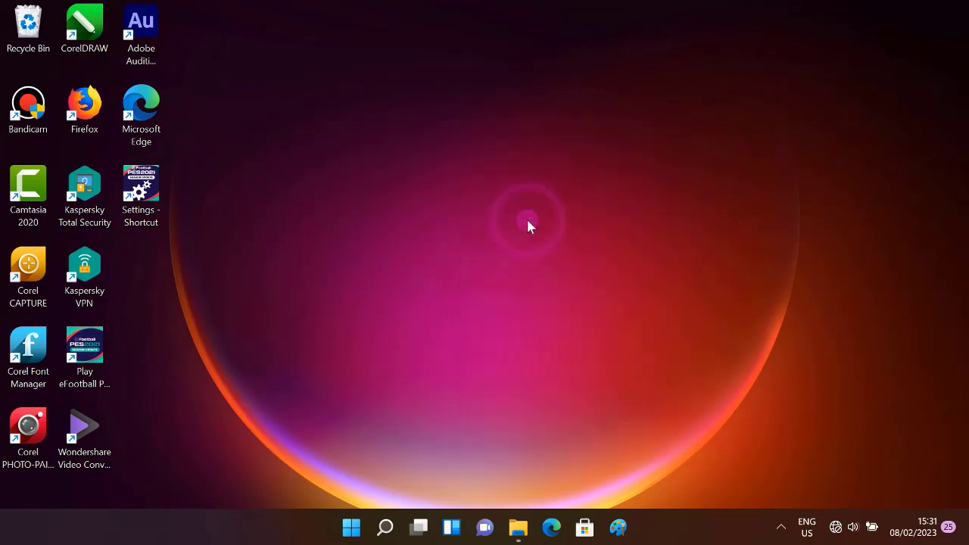
left_click(95, 352)
double_click(94, 353)
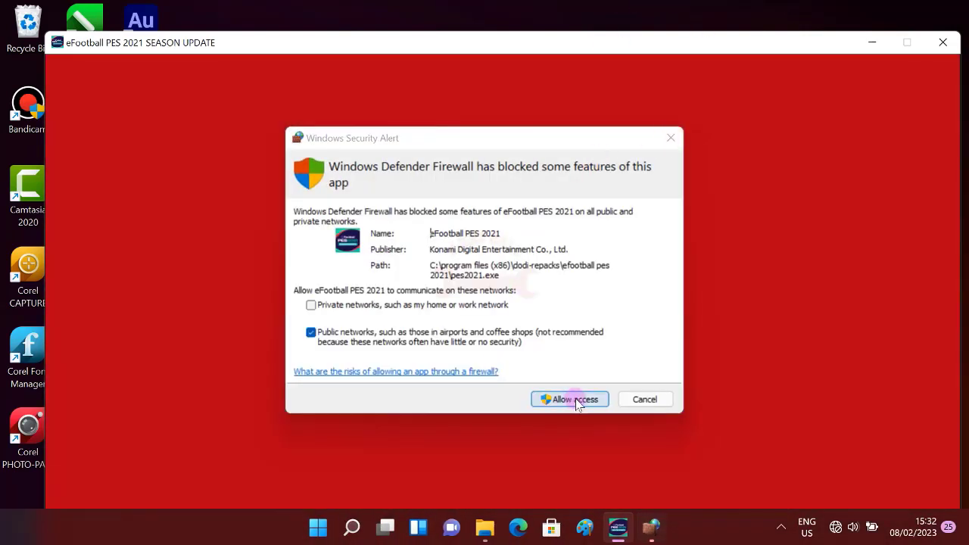
- Allow PES 2021 through the firewall, move its window, then close the game
left_click(575, 399)
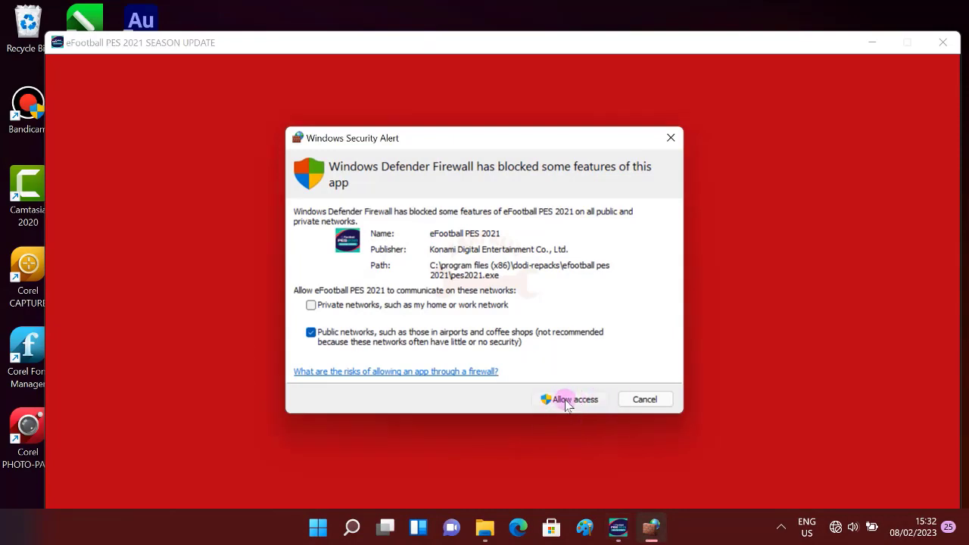
left_click(570, 400)
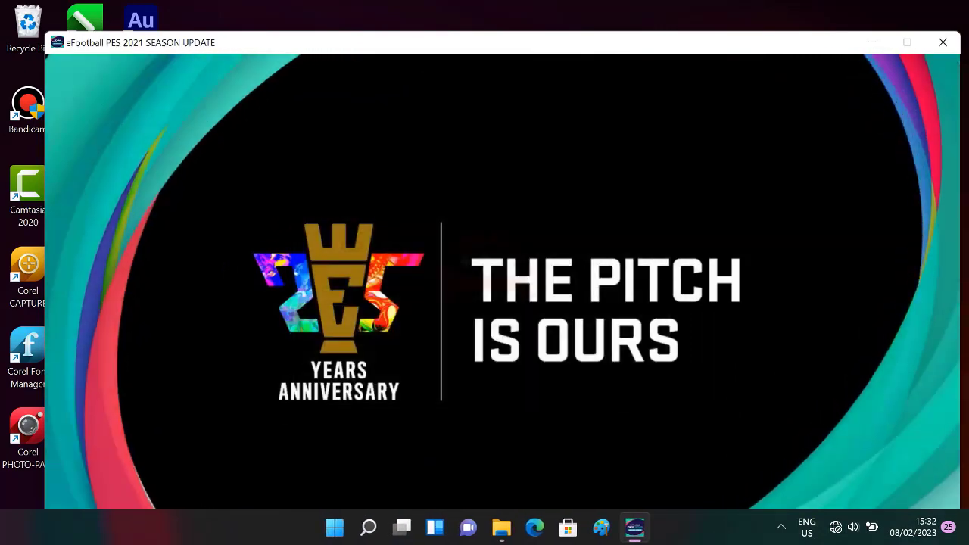
left_click_drag(767, 43, 738, 56)
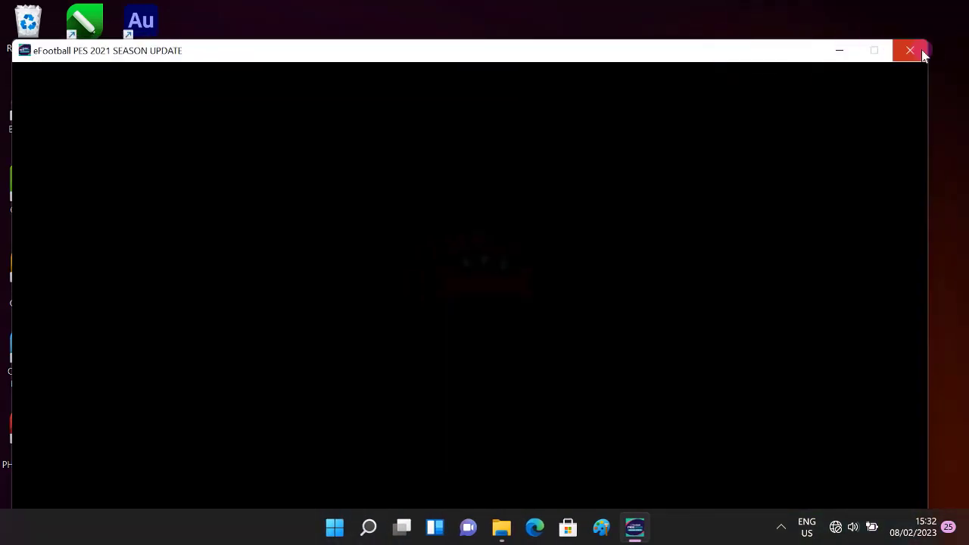
left_click(916, 49)
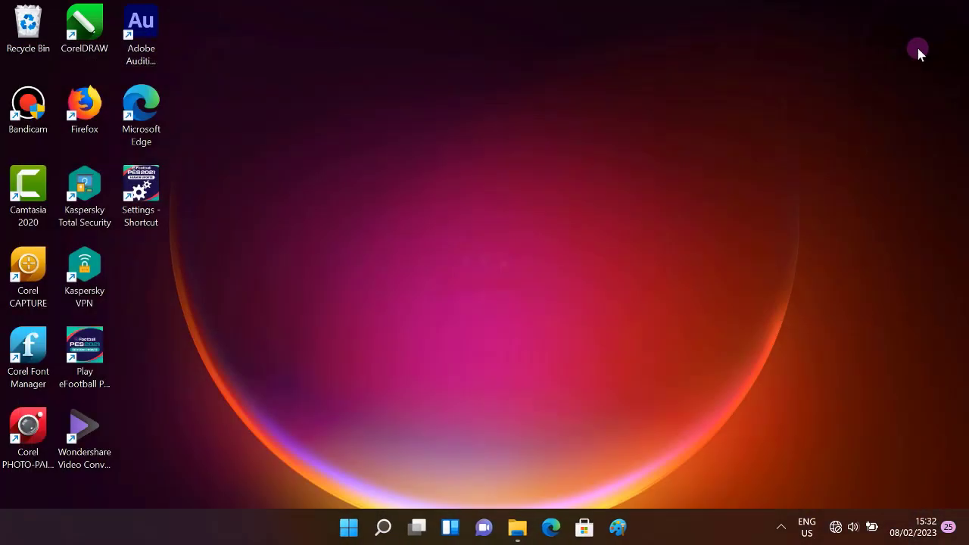
- Run the PES 2021 Settings as administrator and save Screen Mode as Full Screen
double_click(138, 203)
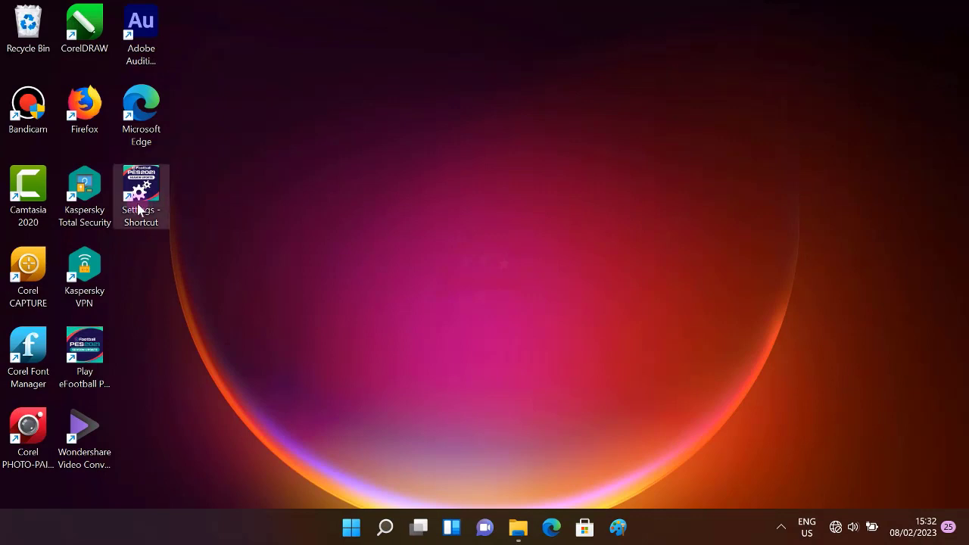
right_click(139, 204)
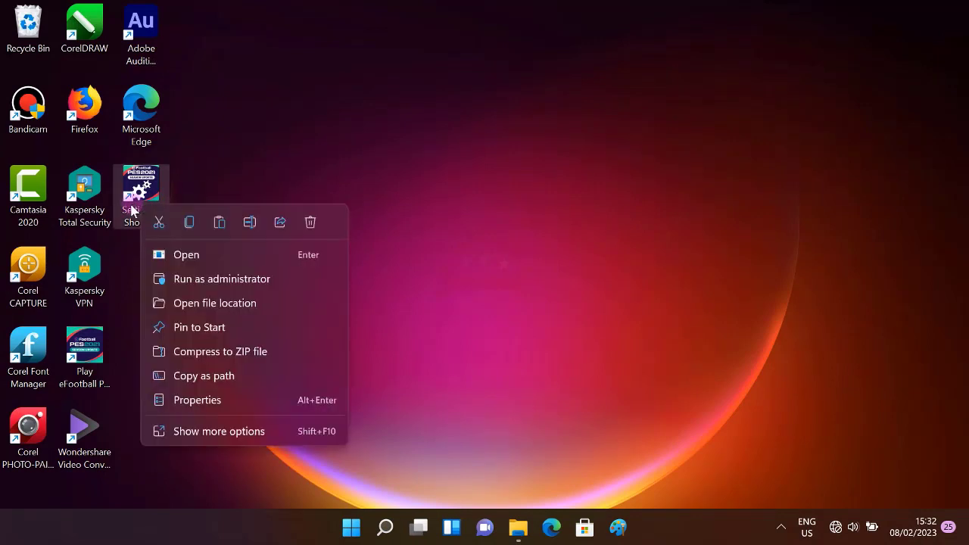
left_click(224, 279)
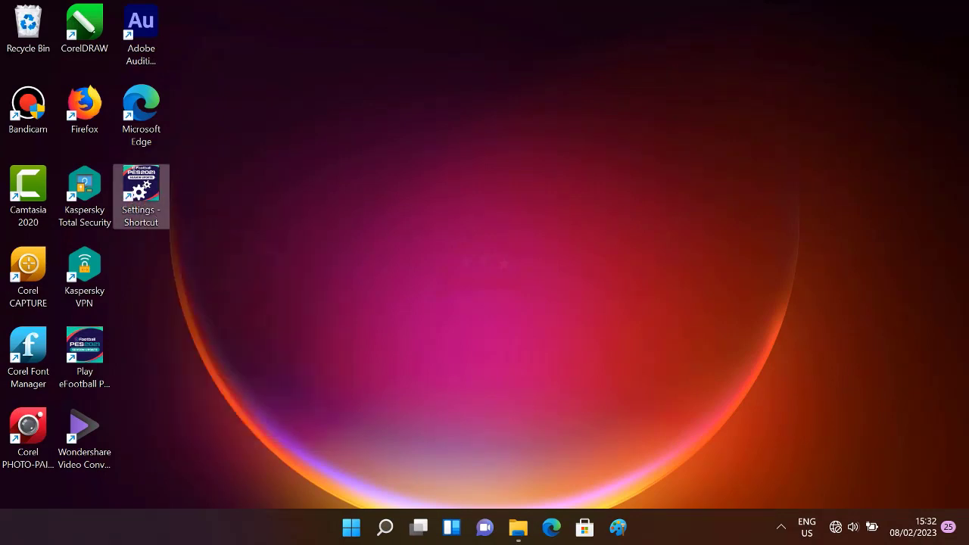
left_click(410, 384)
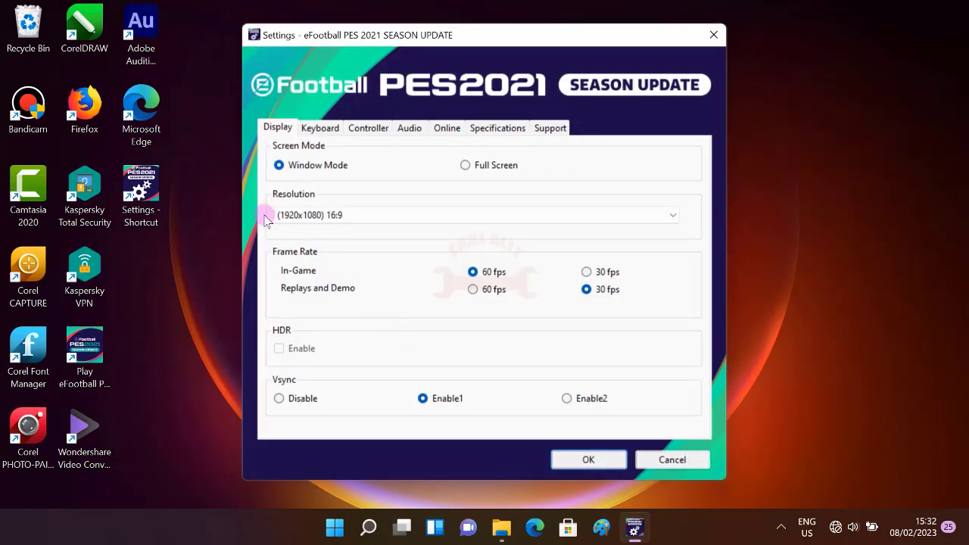
left_click(493, 167)
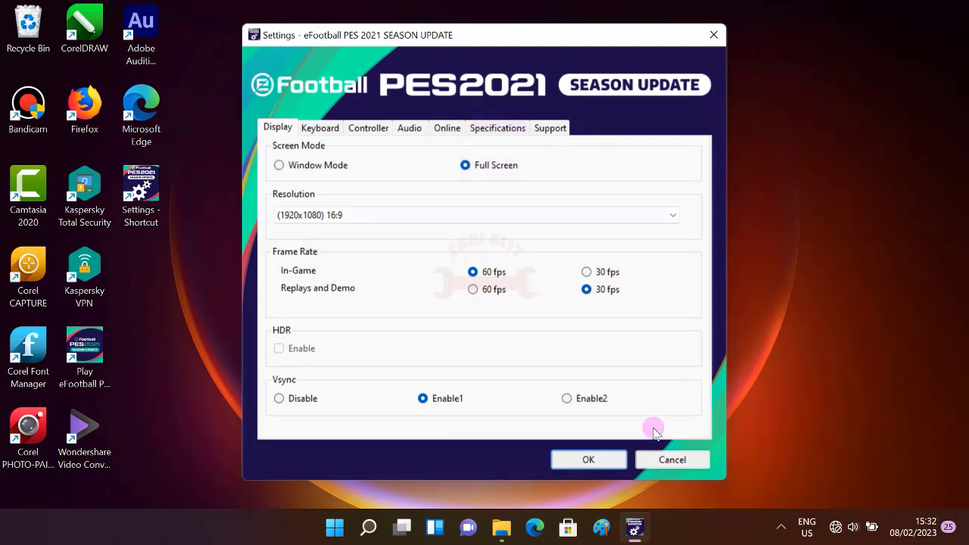
left_click(593, 464)
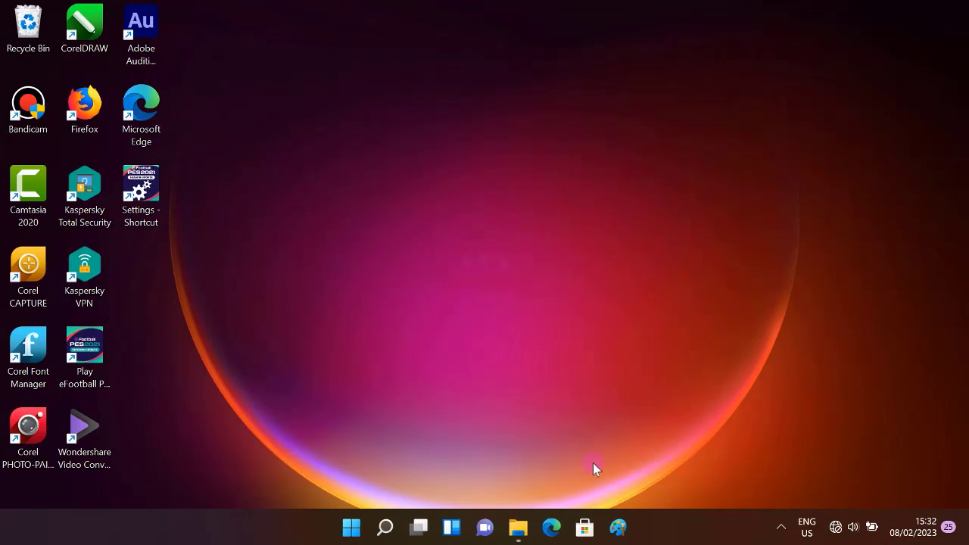
- Relaunch PES 2021 and bring its loading window forward from the taskbar
double_click(75, 381)
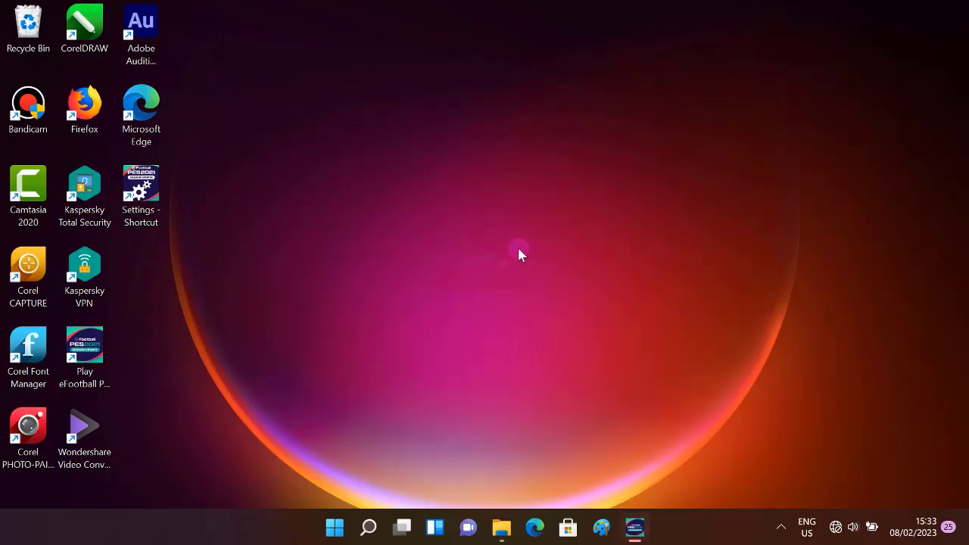
left_click(636, 529)
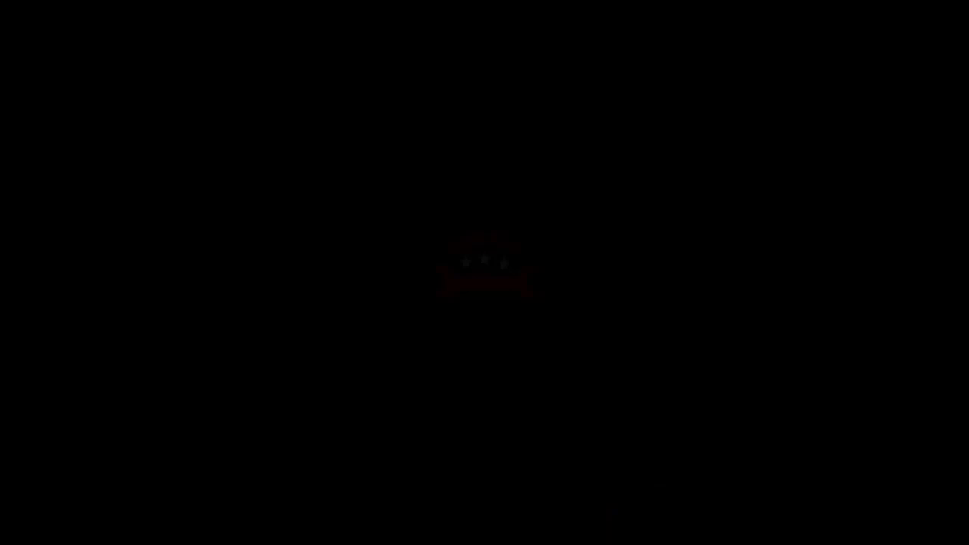